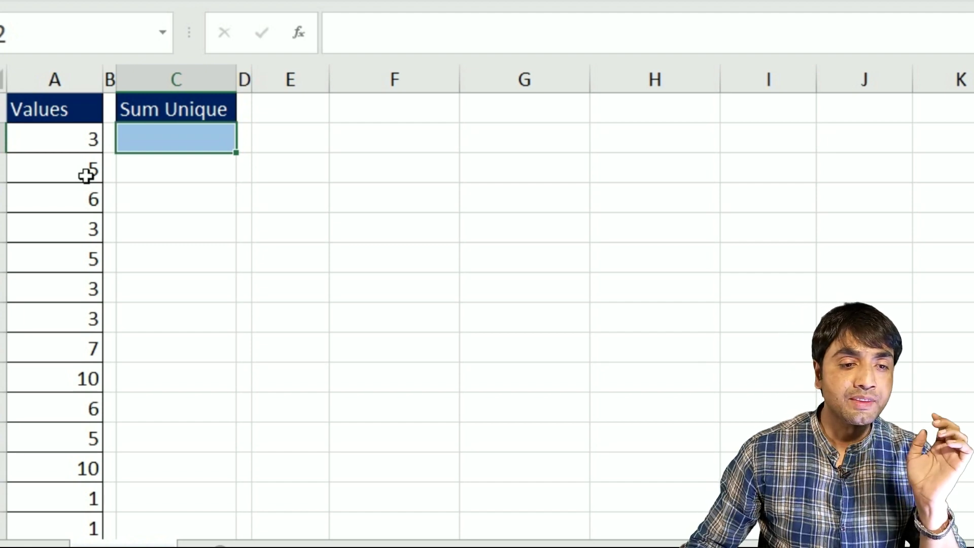
left_click(94, 148)
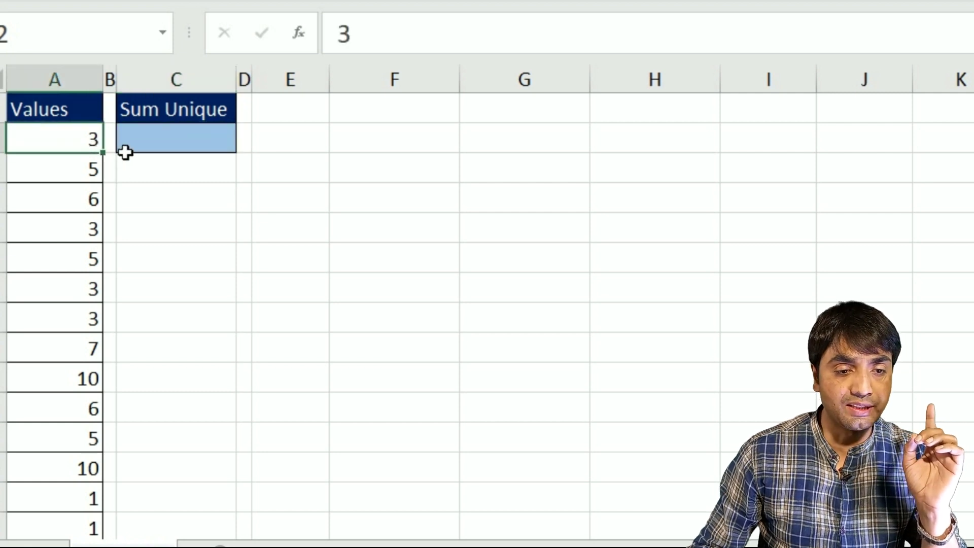
left_click(91, 174)
left_click(95, 202)
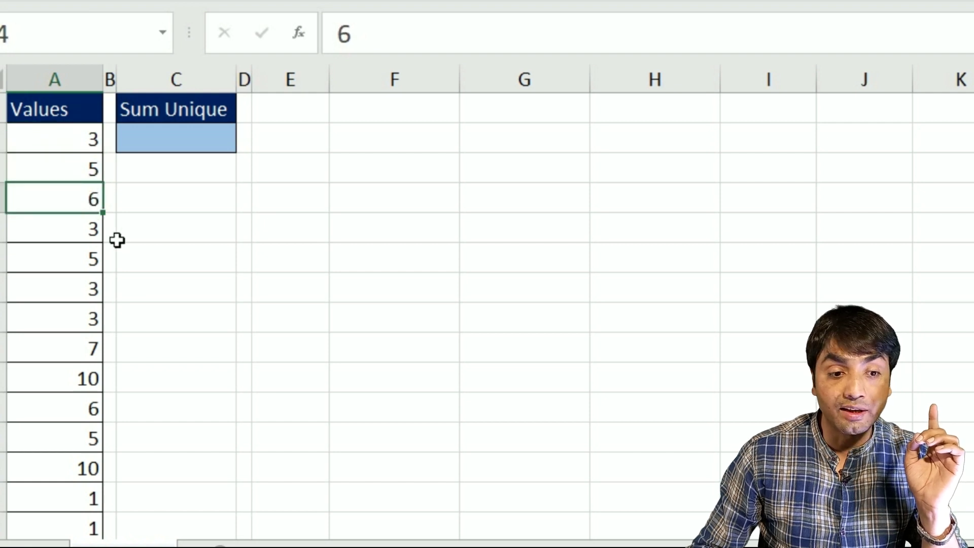
left_click(97, 235)
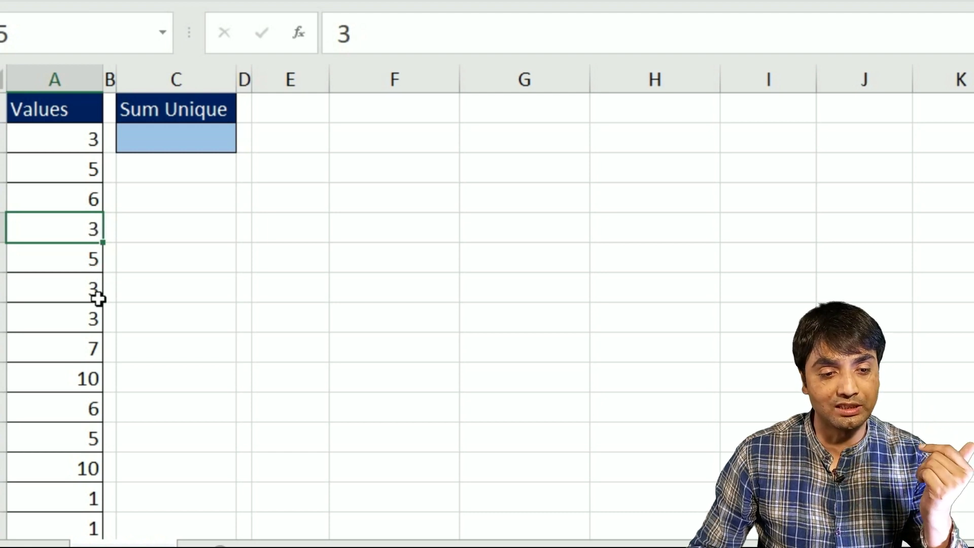
left_click(92, 147)
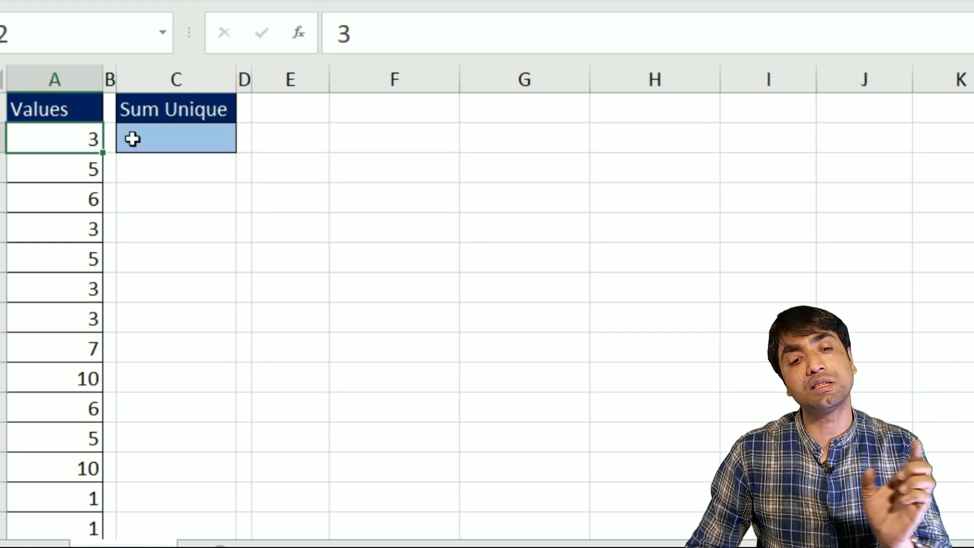
Start a FREQUENCY formula in C2 with the absolute range $A$2:$A$19 as its data array
left_click(185, 148)
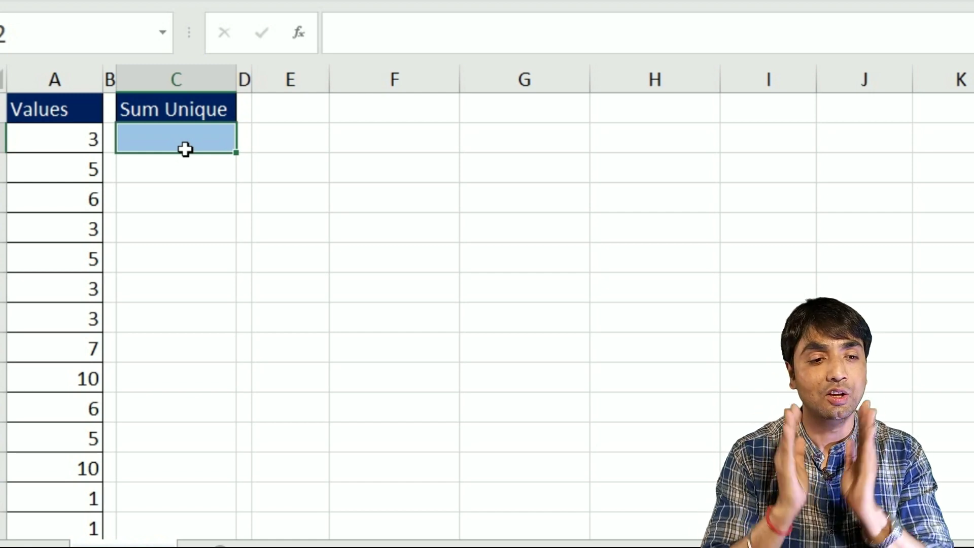
type("=fre")
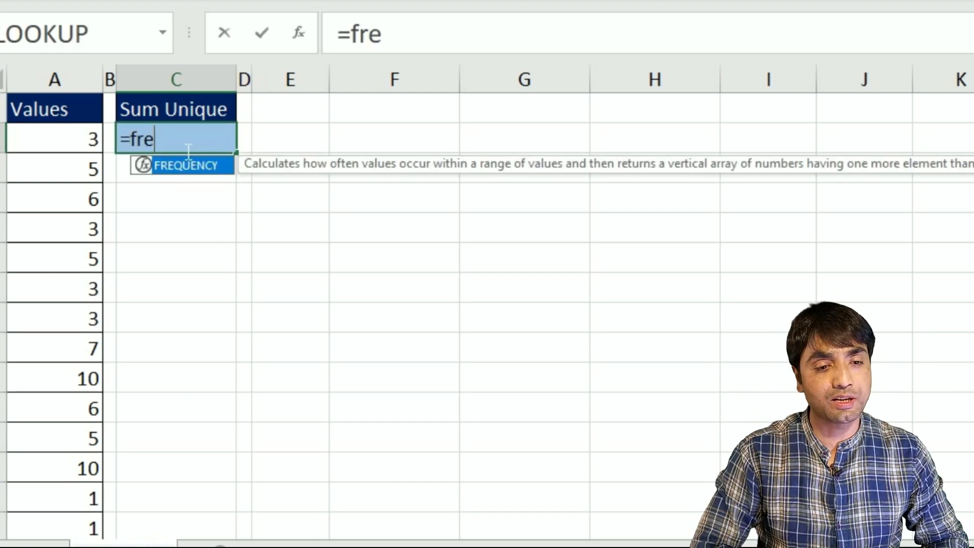
key("Tab")
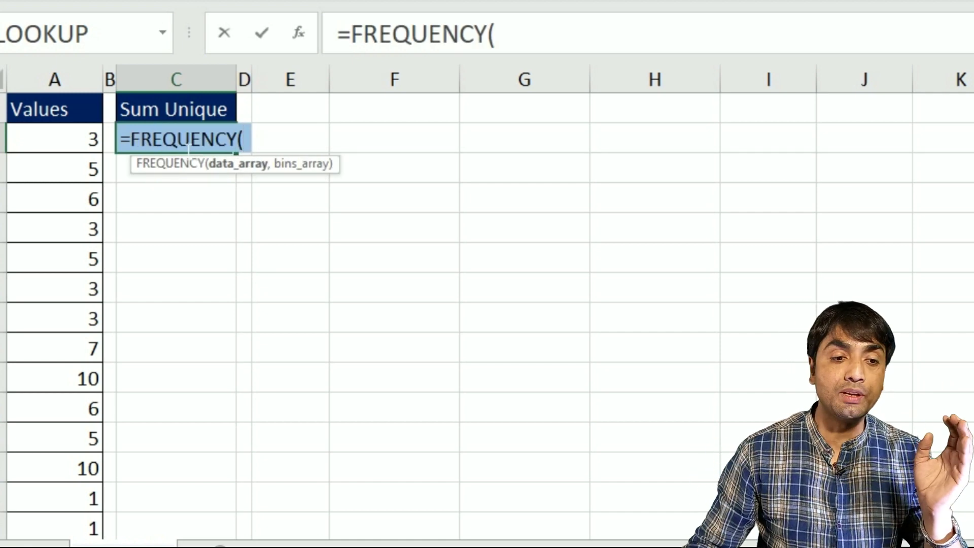
left_click(76, 145)
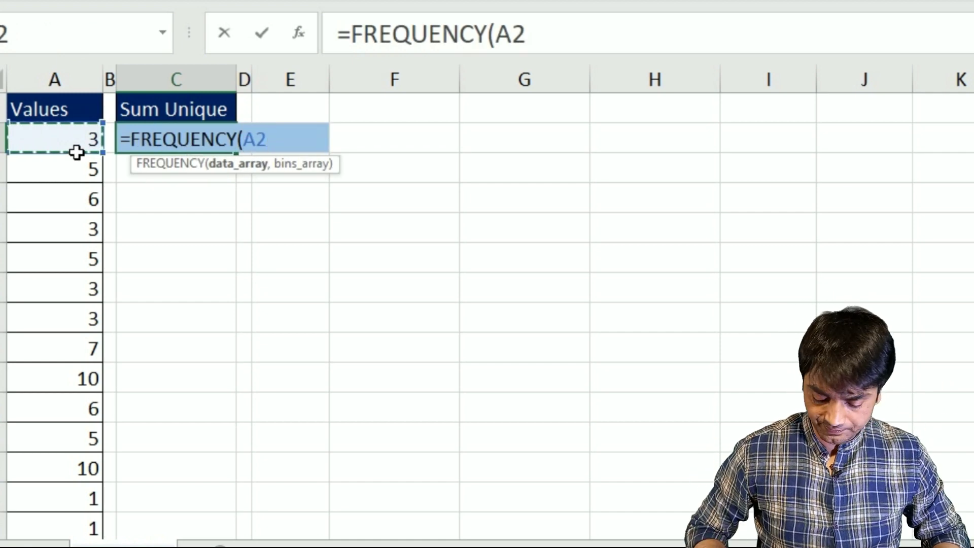
key("ctrl+shift+Down")
key("F4")
scroll(76, 152, "up", 2)
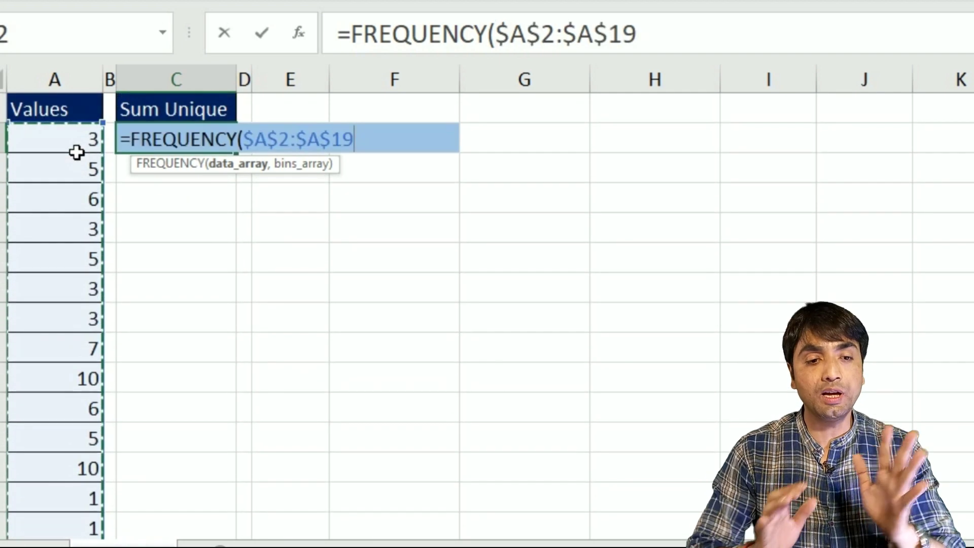
type(",")
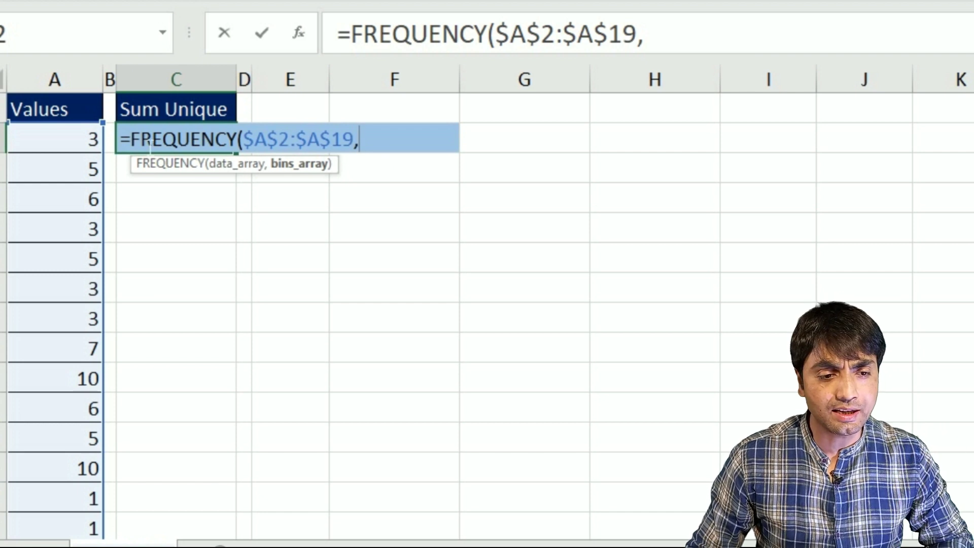
Park the unfinished C2 formula as text by putting a leading space before it, and enter sample bins 10, 20, 30 and 40 in G4:G7
left_click(122, 139)
type("'")
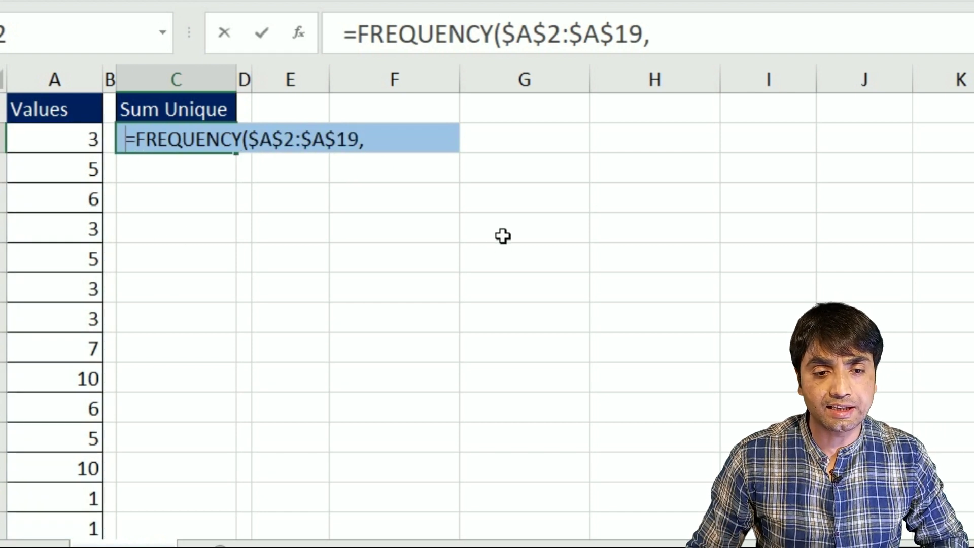
left_click(506, 211)
type("10 20 30 40")
key("Return")
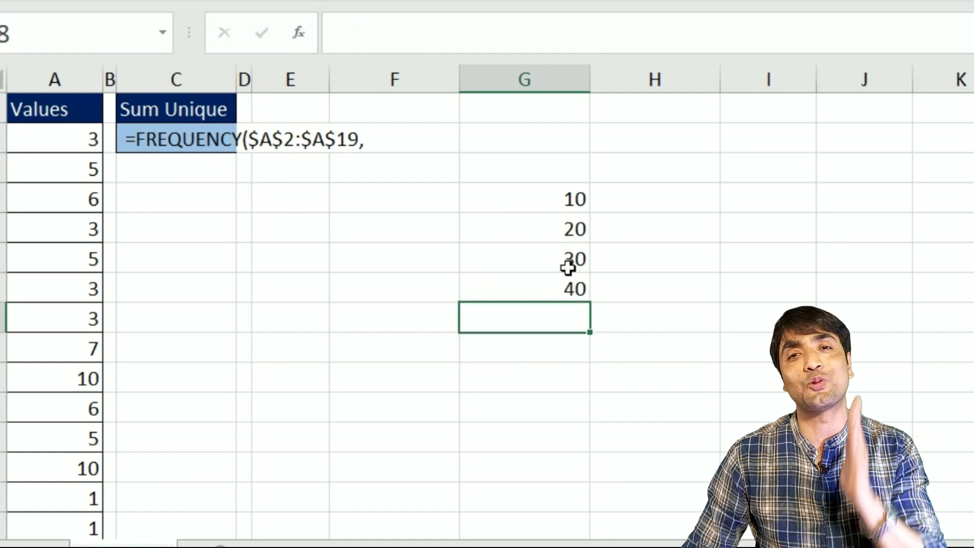
Turn the C2 text back into a formula and complete FREQUENCY with A2:A19 as the bins array
double_click(135, 140)
left_click(133, 147)
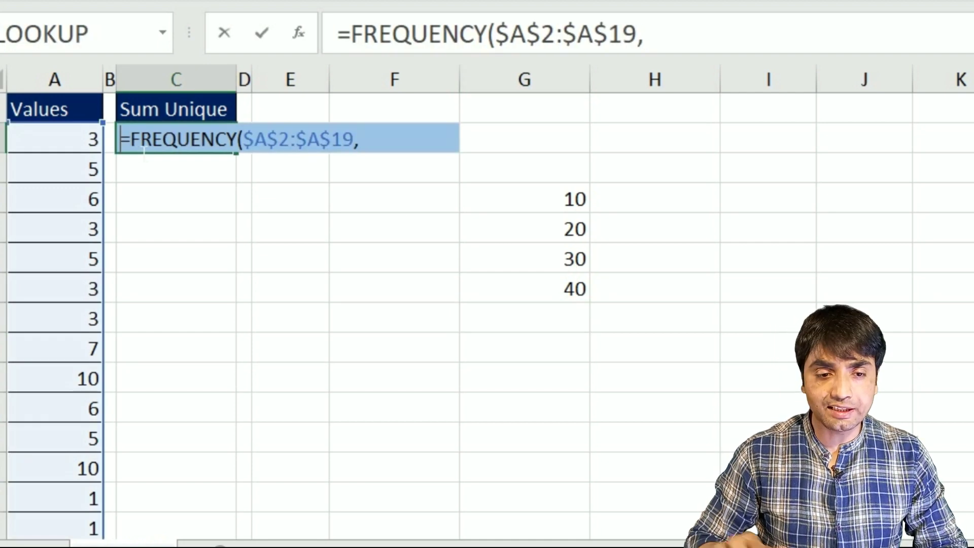
left_click(375, 146)
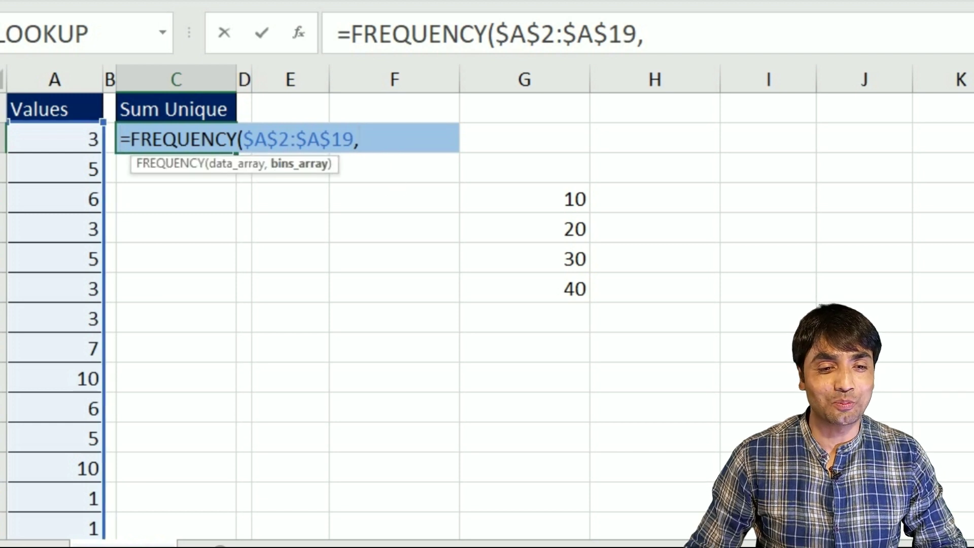
left_click(79, 141)
key("ctrl+shift+Down")
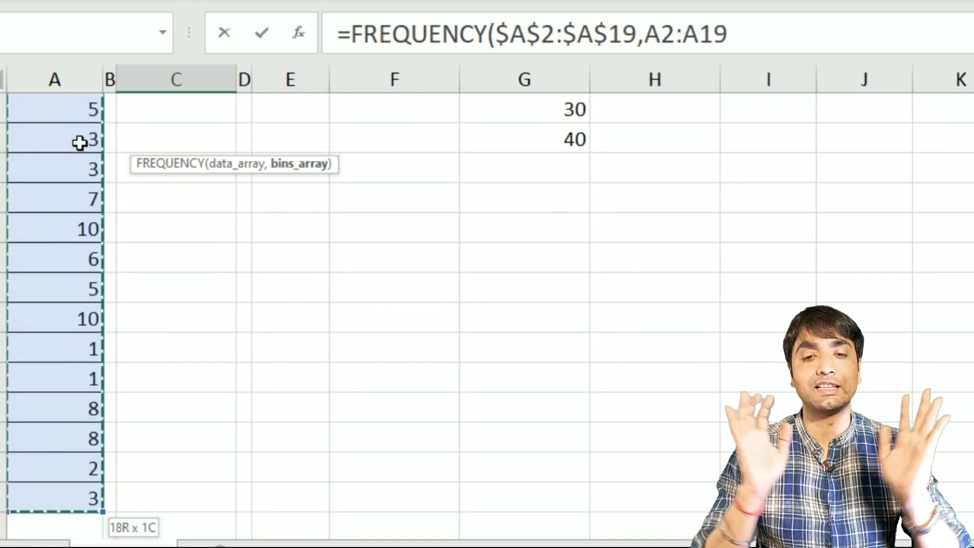
type(")")
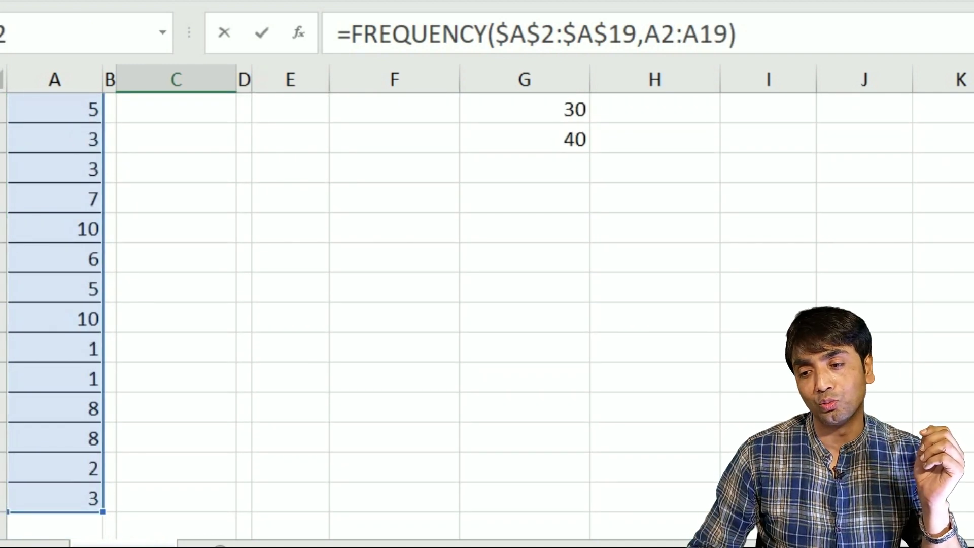
Evaluate the FREQUENCY expression inside C2 to compare its array with the column A values, and restore the formula
scroll(486, 316, "up", 2)
key("F2")
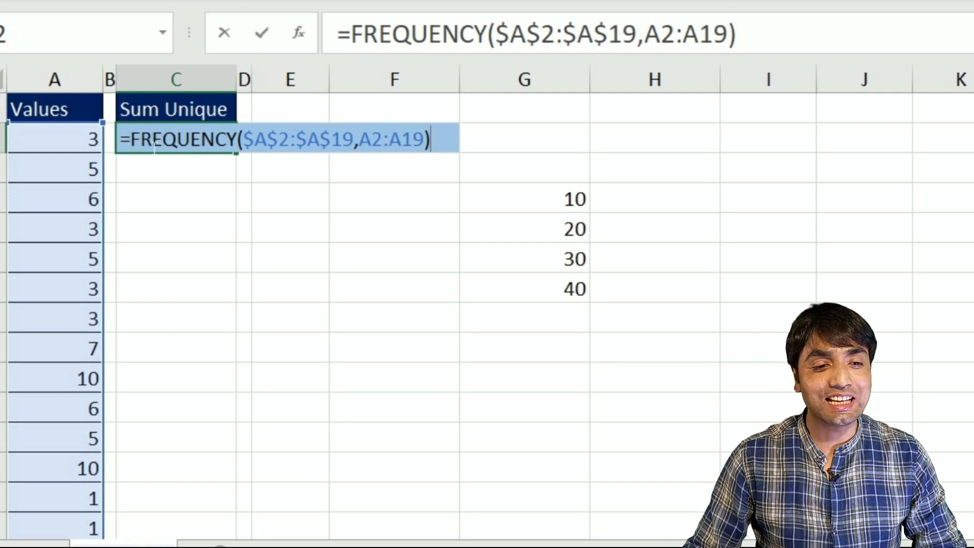
left_click_drag(121, 142, 445, 151)
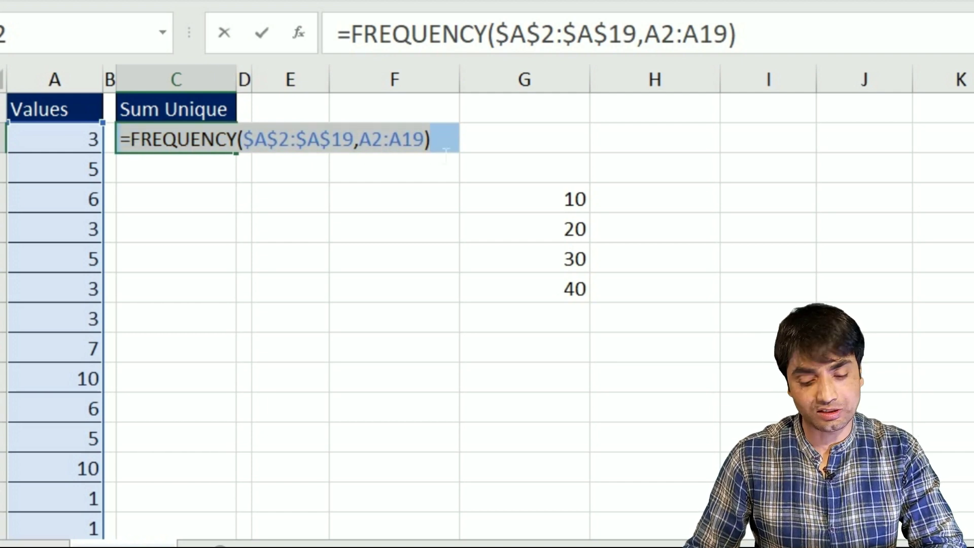
key("F9")
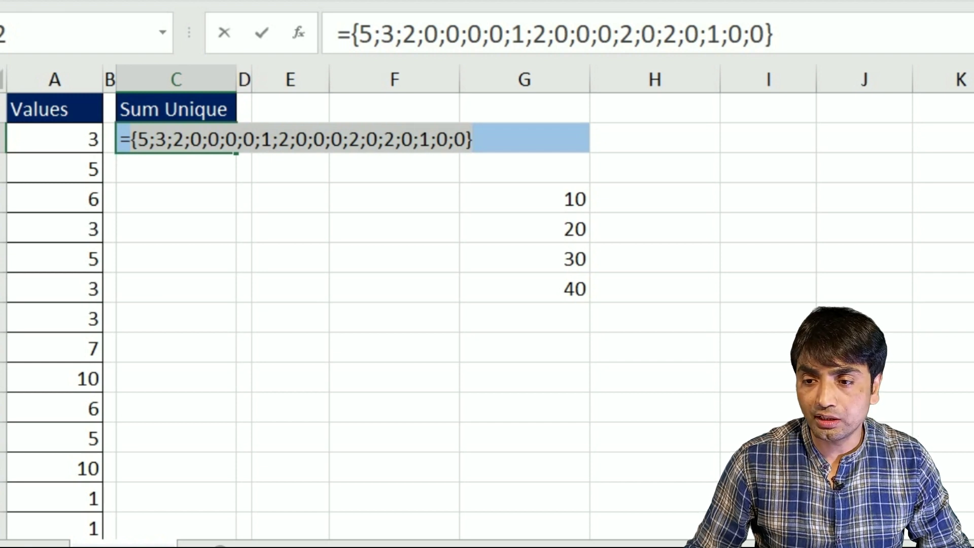
scroll(487, 315, "down", 2)
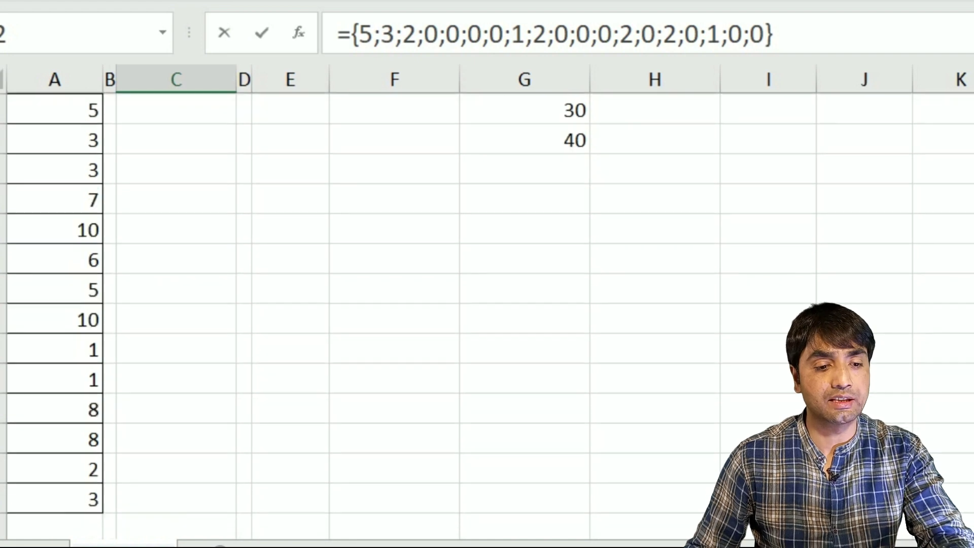
scroll(486, 314, "up", 2)
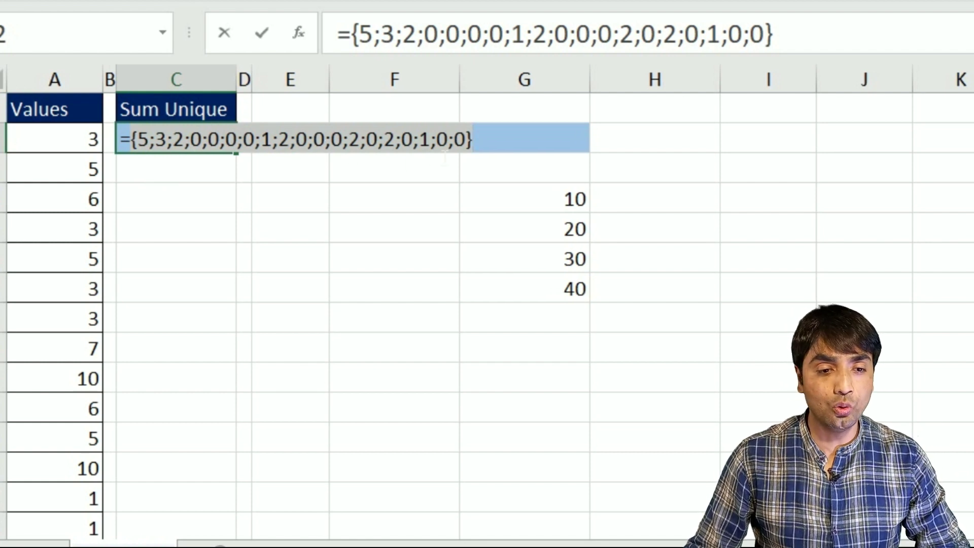
key("ctrl+z")
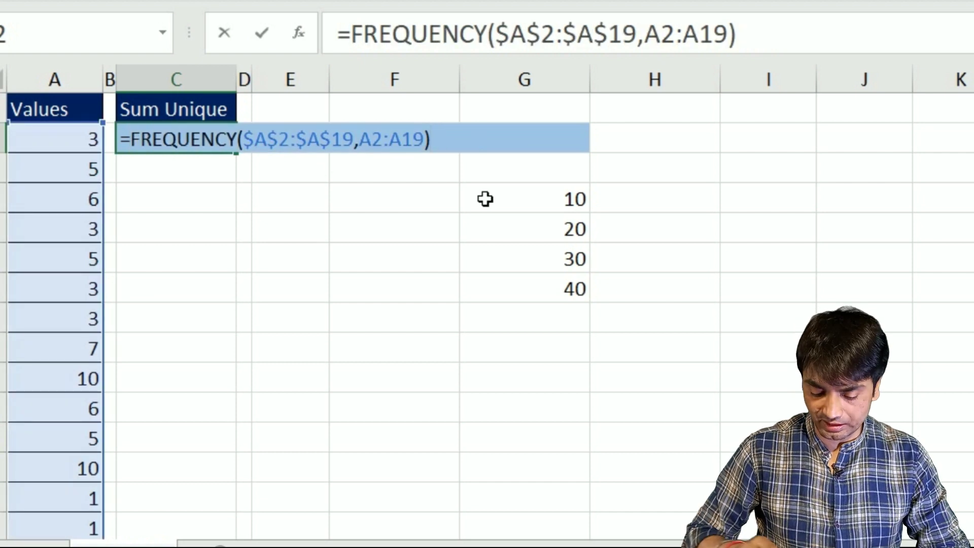
Append >0 to the FREQUENCY formula in C2, preview the evaluated array, and restore the formula
type(">0")
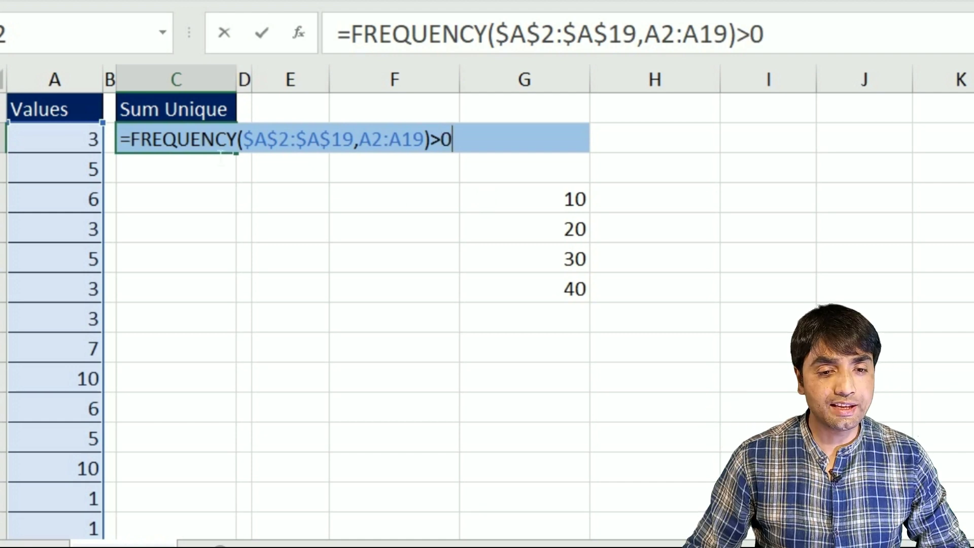
left_click_drag(122, 145, 586, 144)
key("F9")
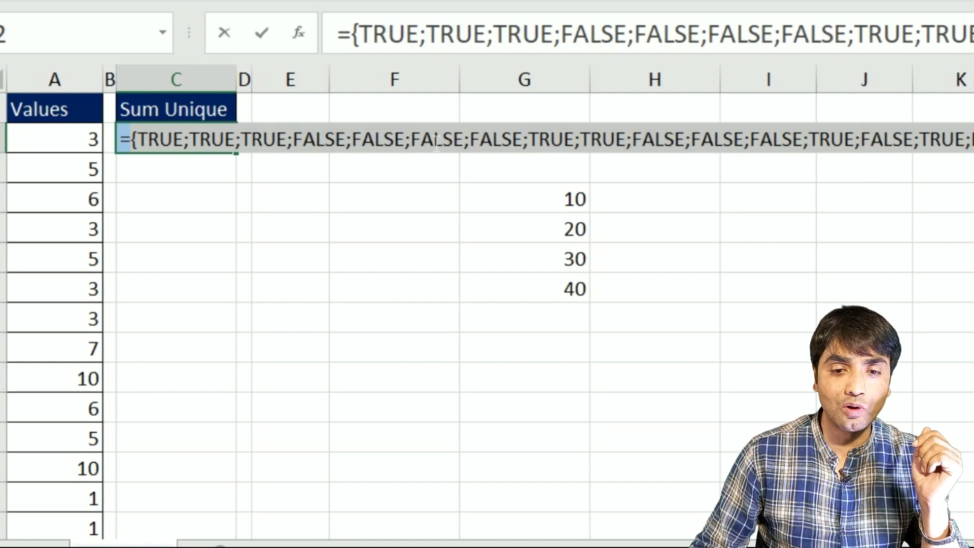
key("ctrl+z")
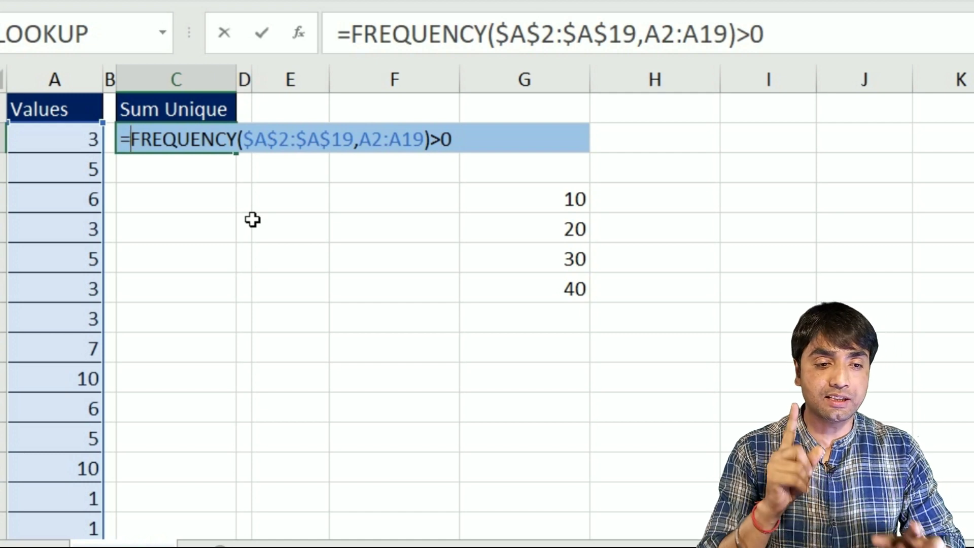
Wrap the FREQUENCY comparison in a SUMPRODUCT function with $A$2:$A$19 as the first array
type("sumpr")
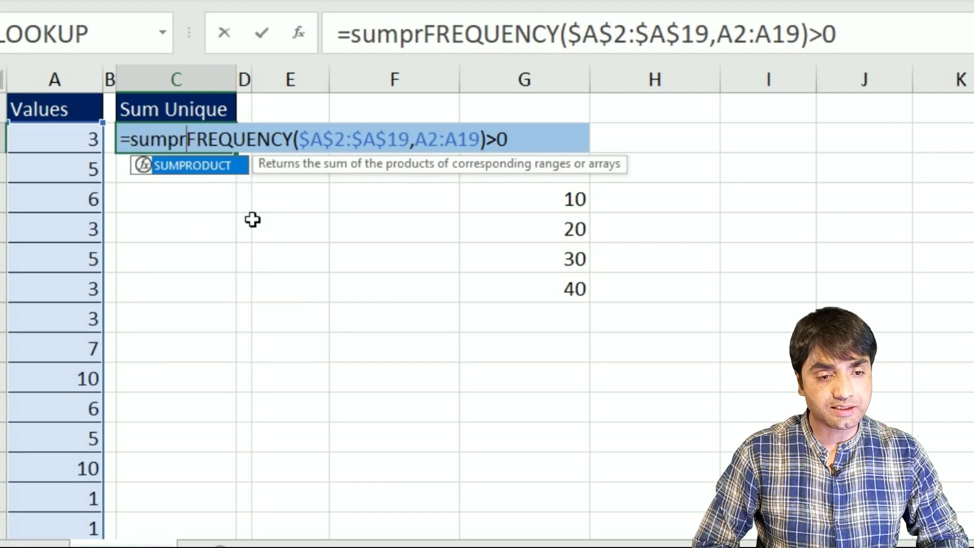
key("Tab")
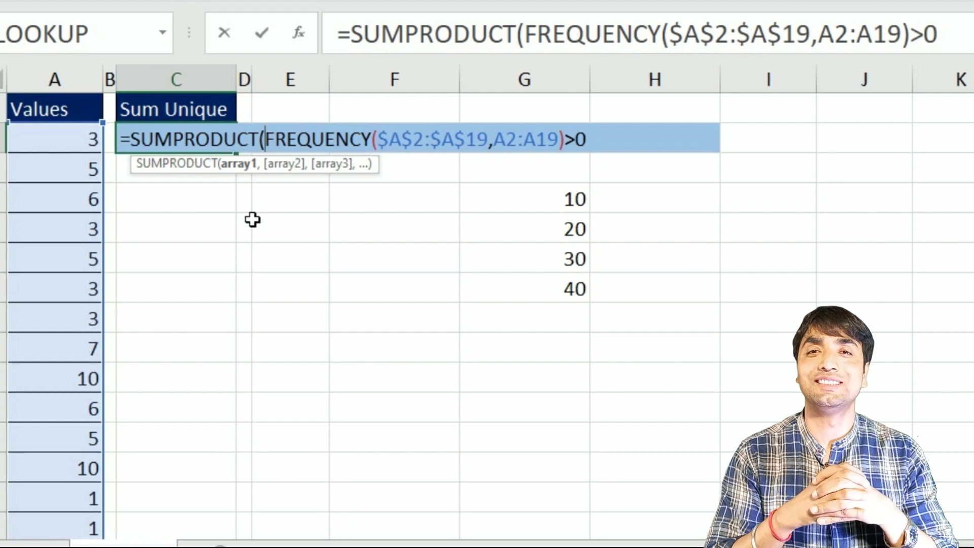
left_click(100, 147)
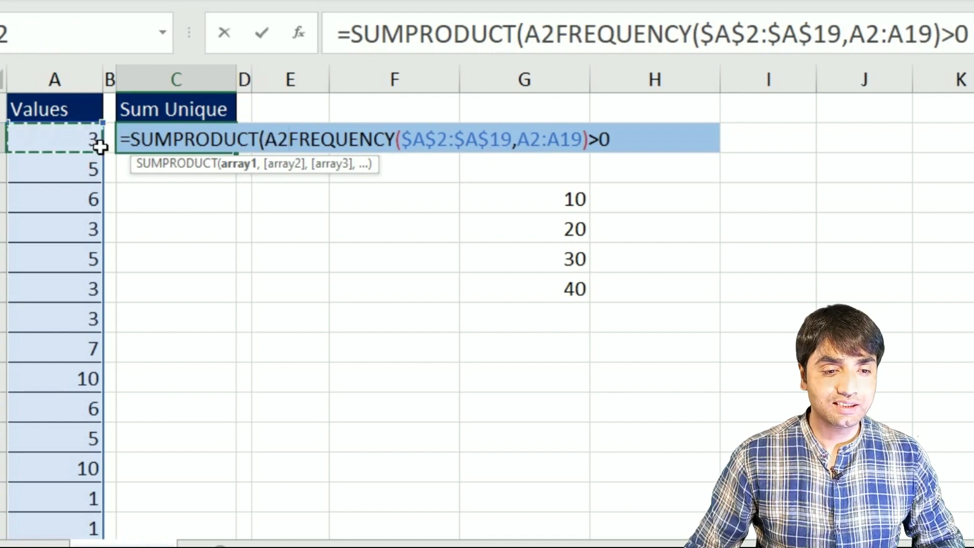
left_click_drag(100, 147, 100, 144)
key("F4")
type(",")
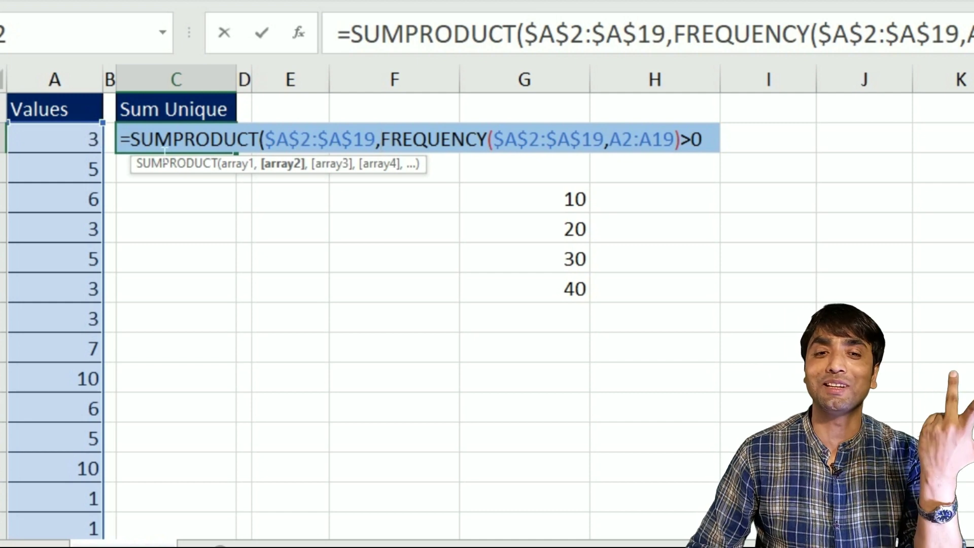
Enclose the FREQUENCY>0 comparison in parentheses preceded by a double minus (--), and close the SUMPRODUCT function
type("--")
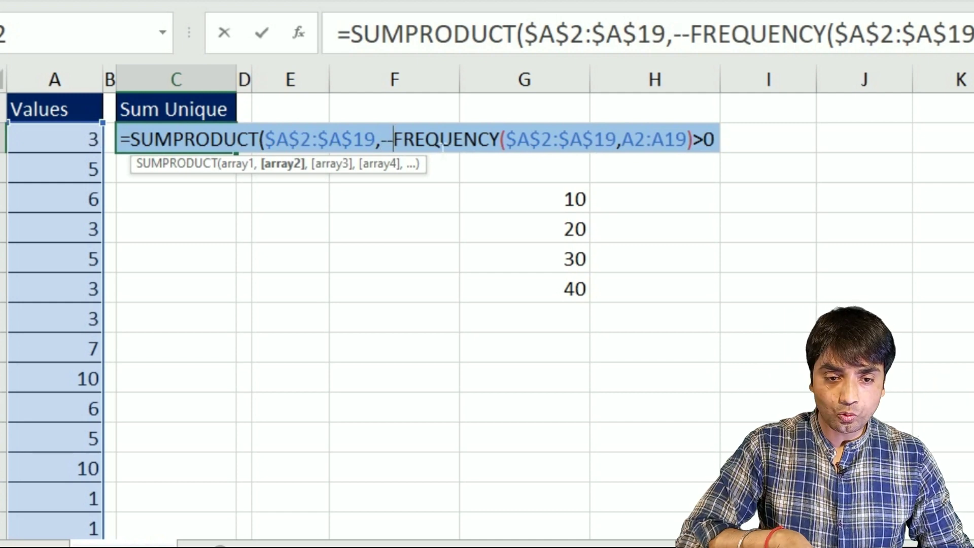
type("(")
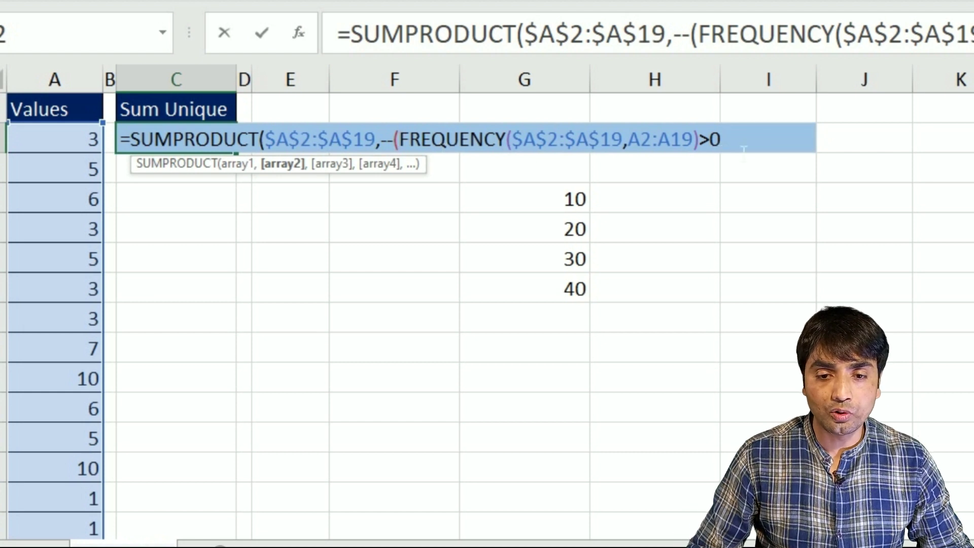
type(")")
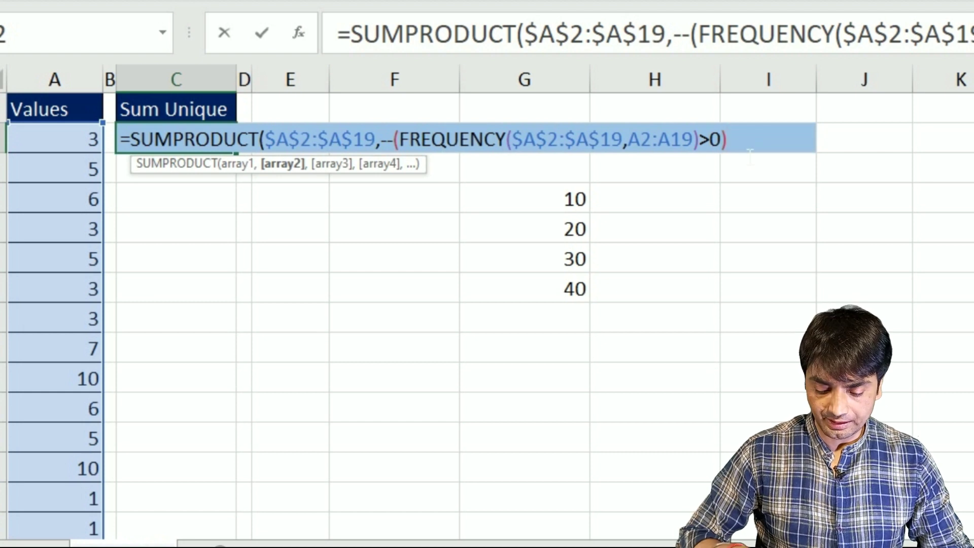
type(")")
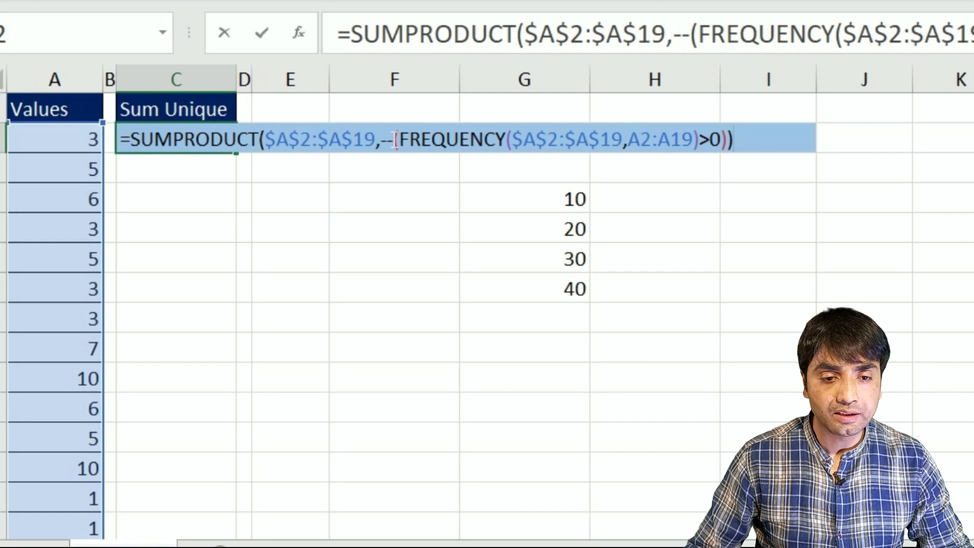
Preview the evaluated --(FREQUENCY>0) array inside C2, restore the expression, and enter the SUMPRODUCT formula
left_click_drag(382, 141, 735, 151)
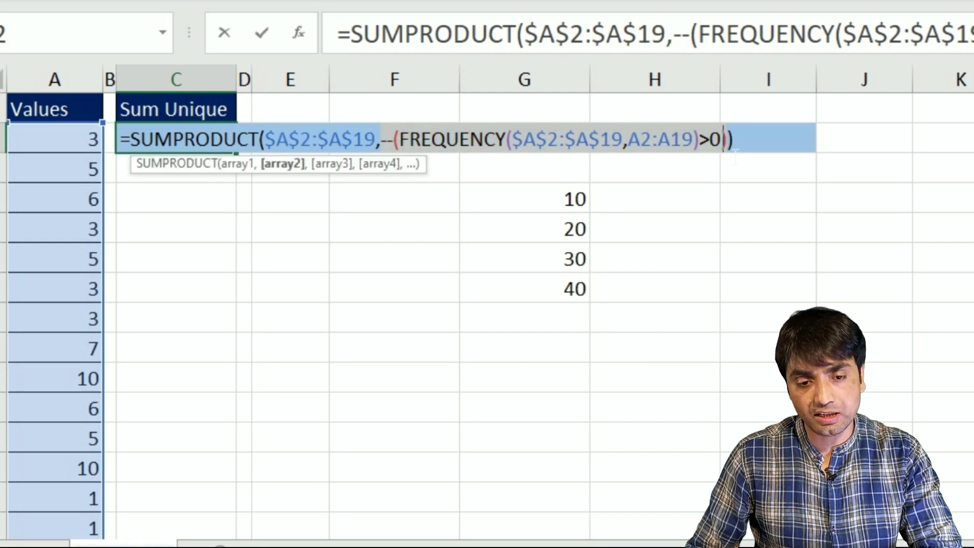
key("F9")
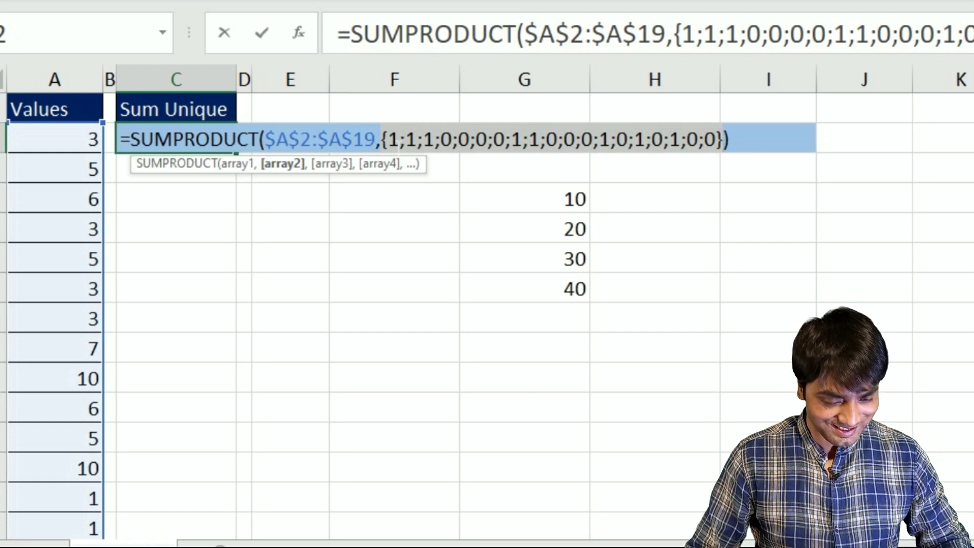
key("ctrl+z")
left_click(759, 143)
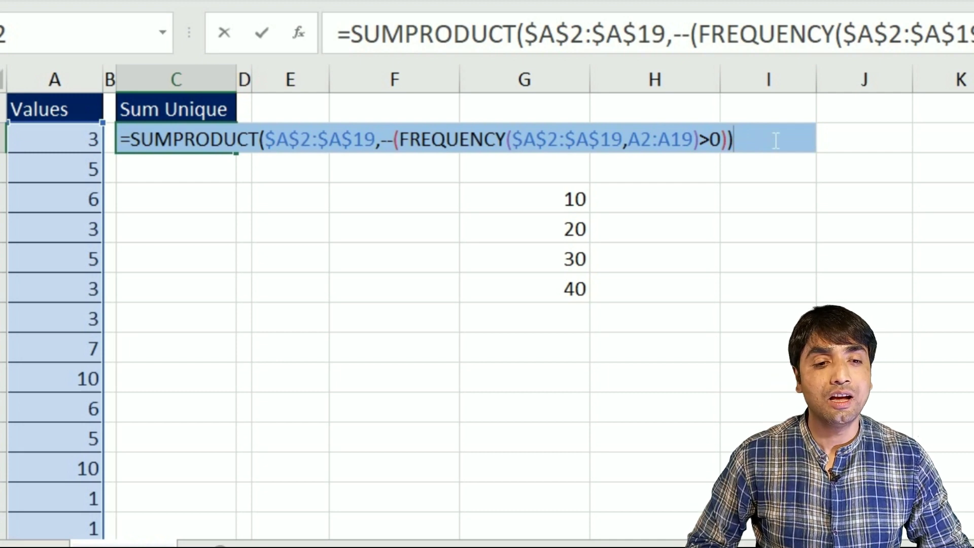
key("Return")
key("Up")
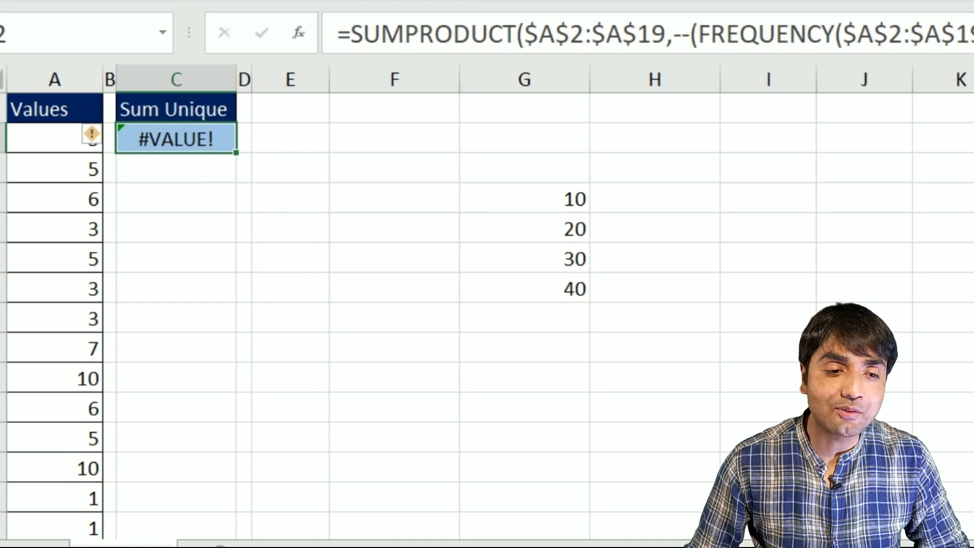
Select the column A values from A2 to A19 to check how many rows the range covers
left_click_drag(63, 151, 92, 468)
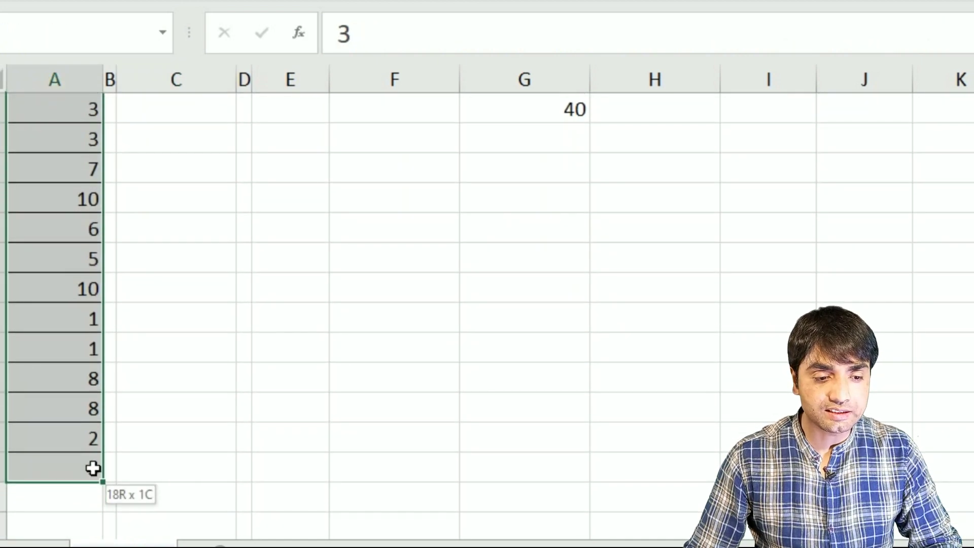
scroll(59, 393, "up", 2)
left_click_drag(76, 149, 92, 512)
scroll(213, 152, "up", 2)
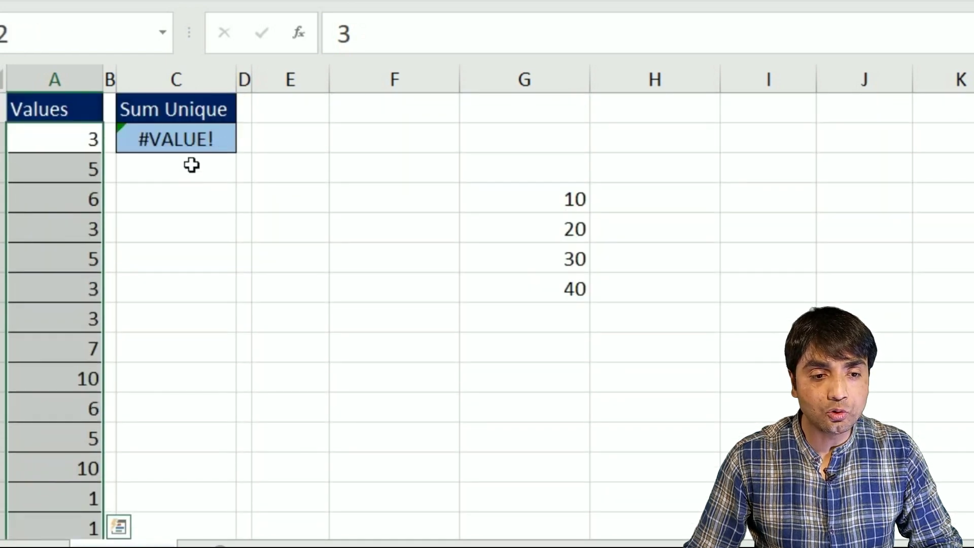
Reopen the C2 formula and evaluate its --(FREQUENCY>0) argument to compare the array's length with the column A range
double_click(188, 138)
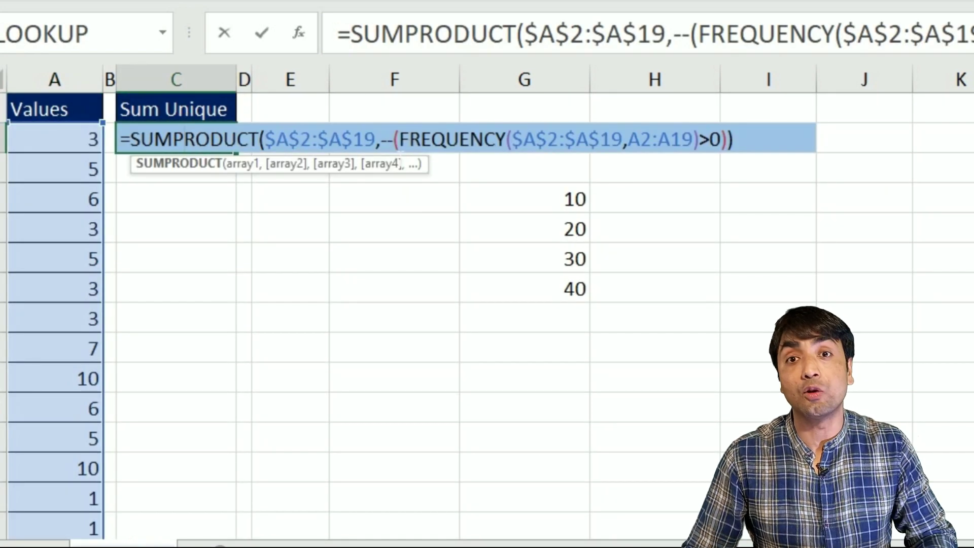
left_click_drag(383, 146, 727, 146)
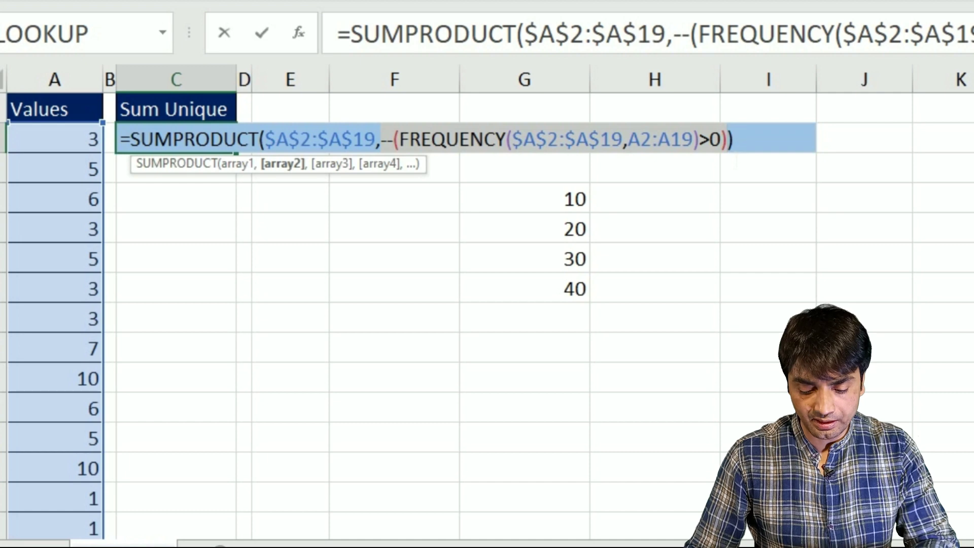
key("F9")
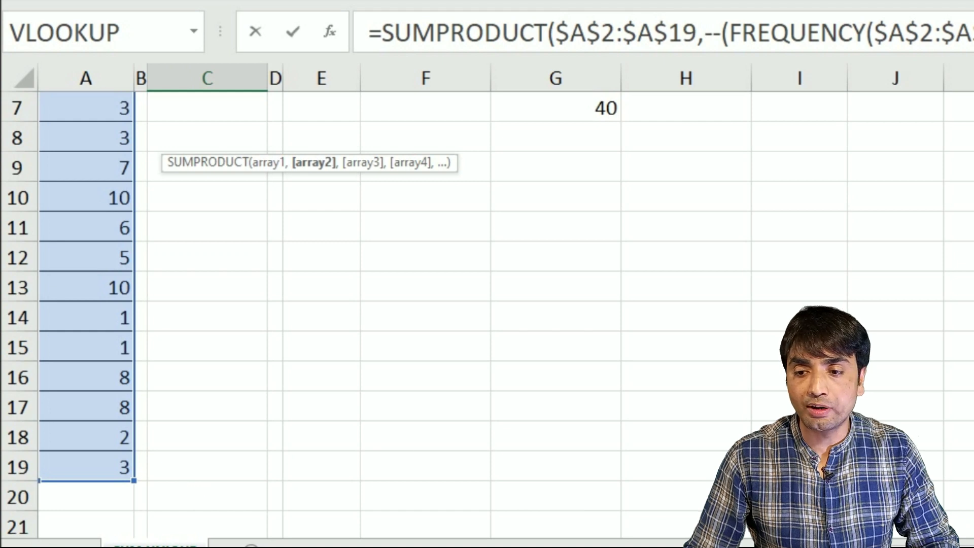
scroll(487, 314, "up", 2)
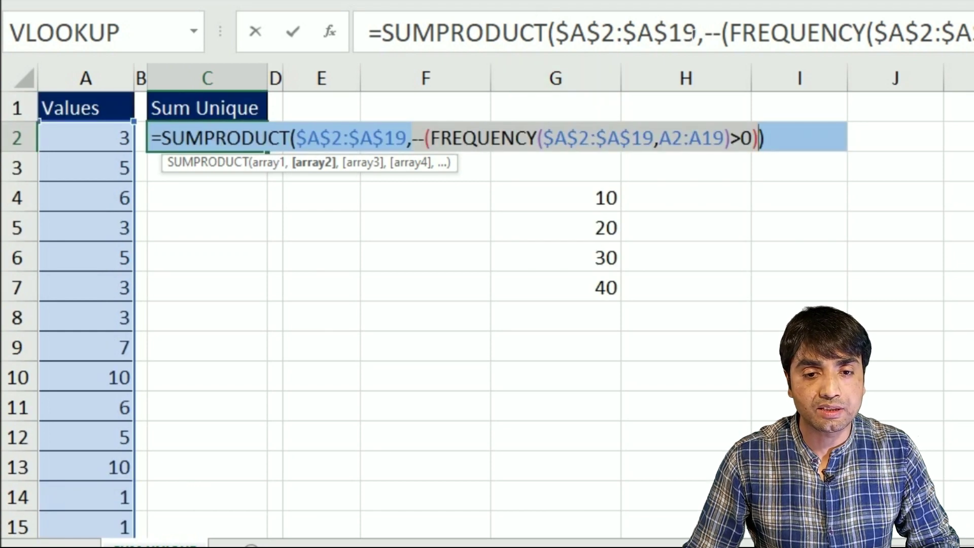
key("F9")
Extend SUMPRODUCT's first array in C2 to $A$2:$A$20, enter the formula, and reselect C2
left_click(684, 32)
key("Left")
key("shift+Right")
key("shift+Right")
type("20")
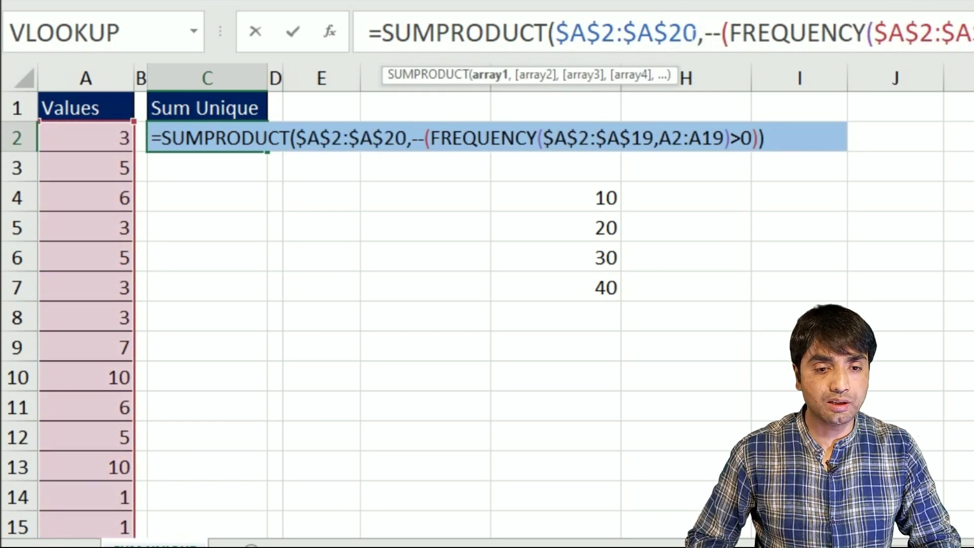
key("Return")
left_click(261, 234)
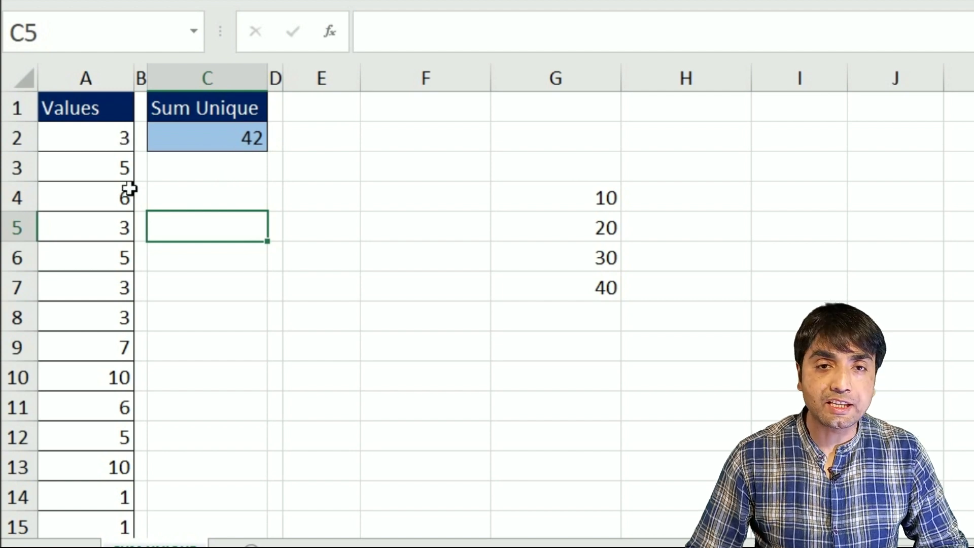
left_click(226, 139)
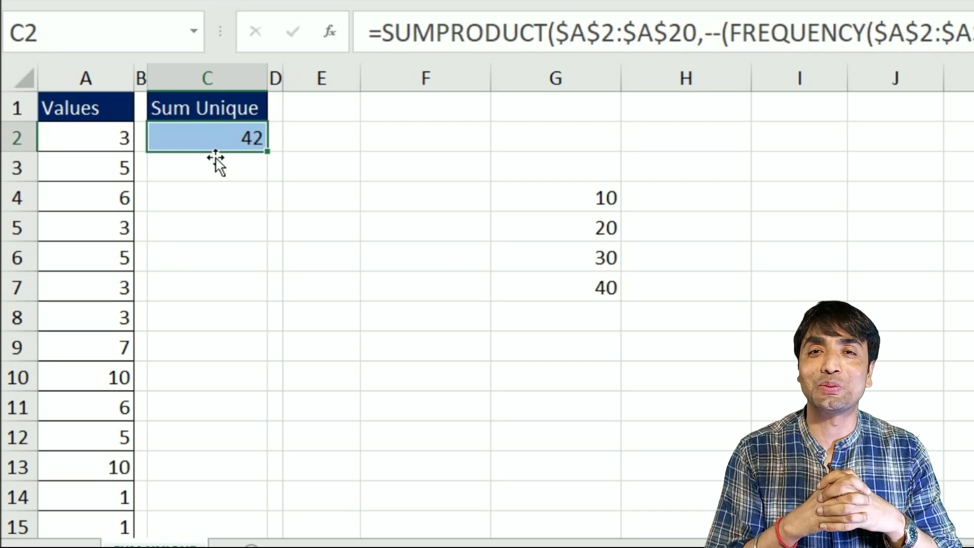